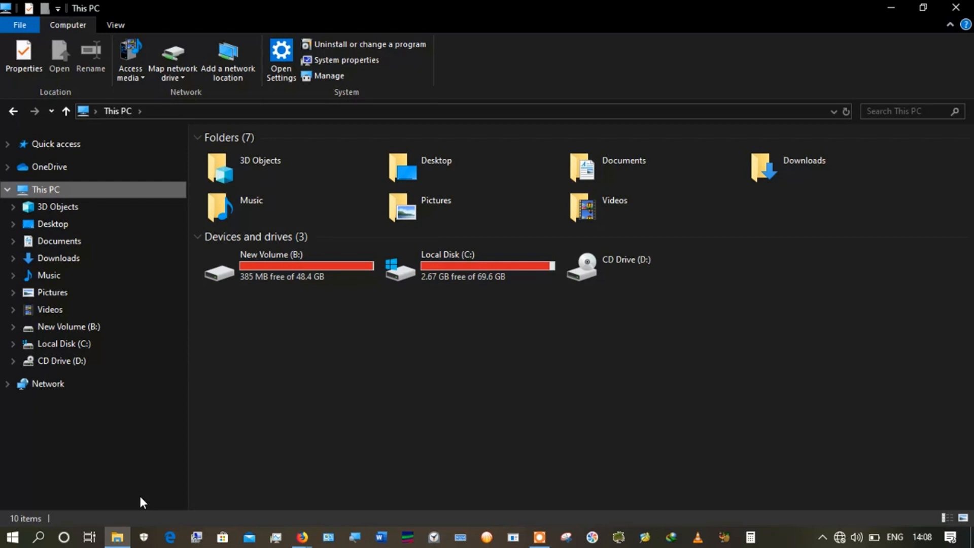
# Step: Extract the Sony_Xperia_S_LT26i_6.1.A.2.55_Generic_ARA_4.0.4 archive in Downloads\Compressed into a folder of the same name
pyautogui.click(441, 282)
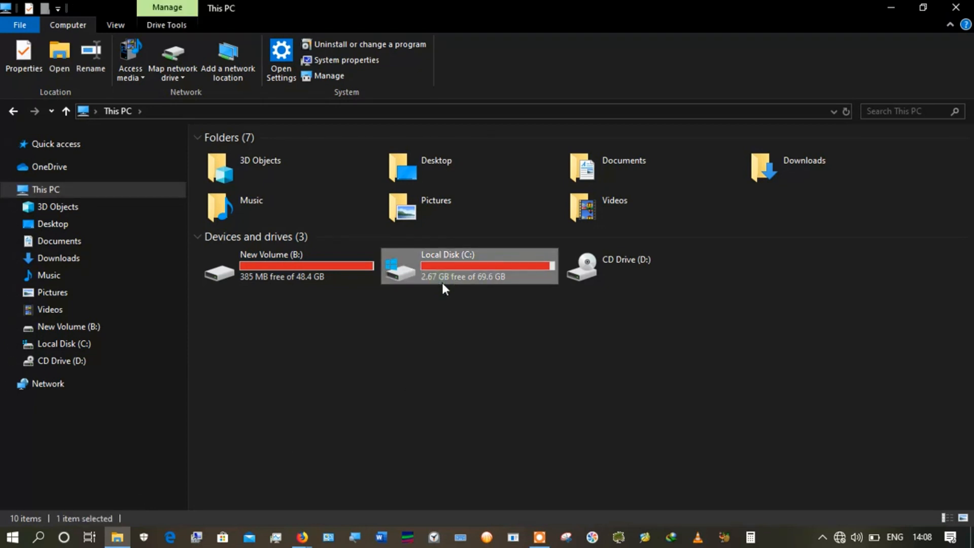
pyautogui.doubleClick(442, 282)
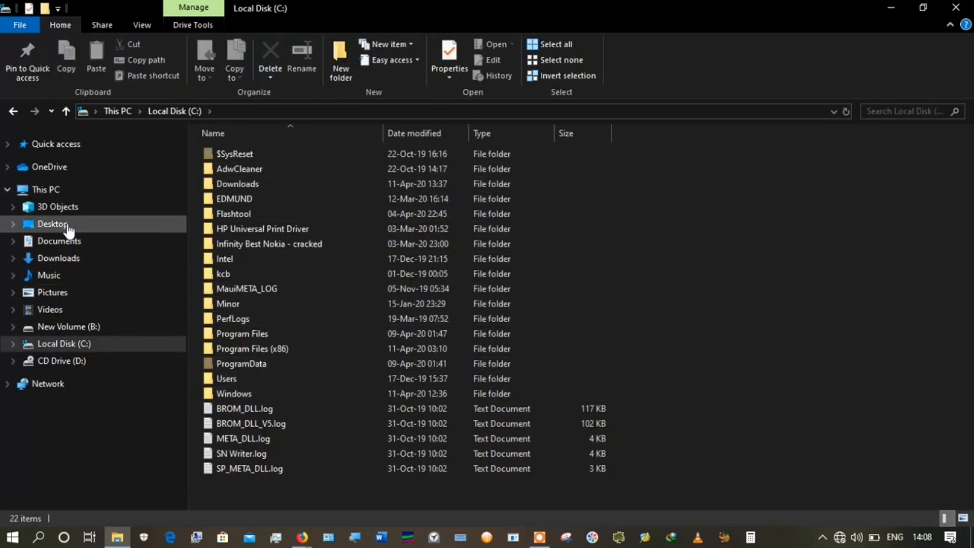
pyautogui.click(76, 257)
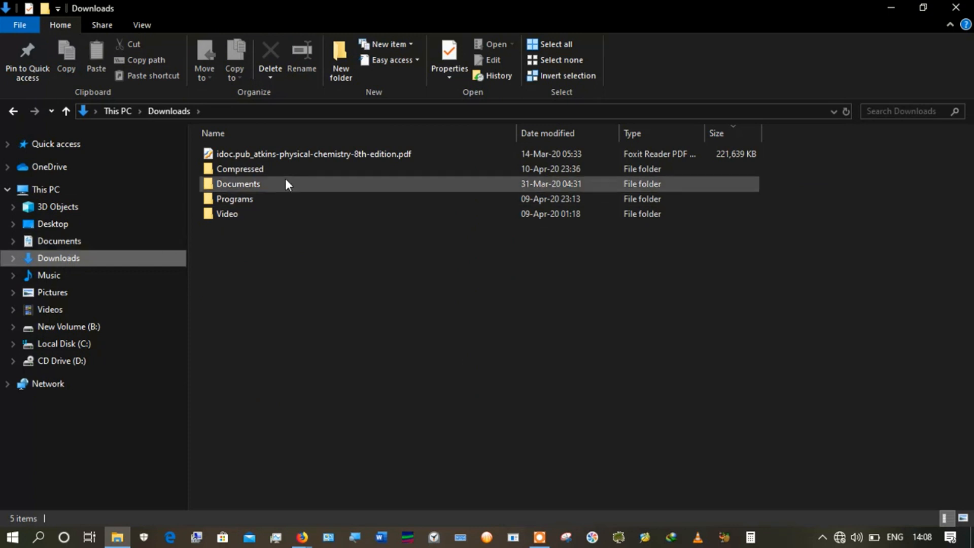
pyautogui.doubleClick(288, 170)
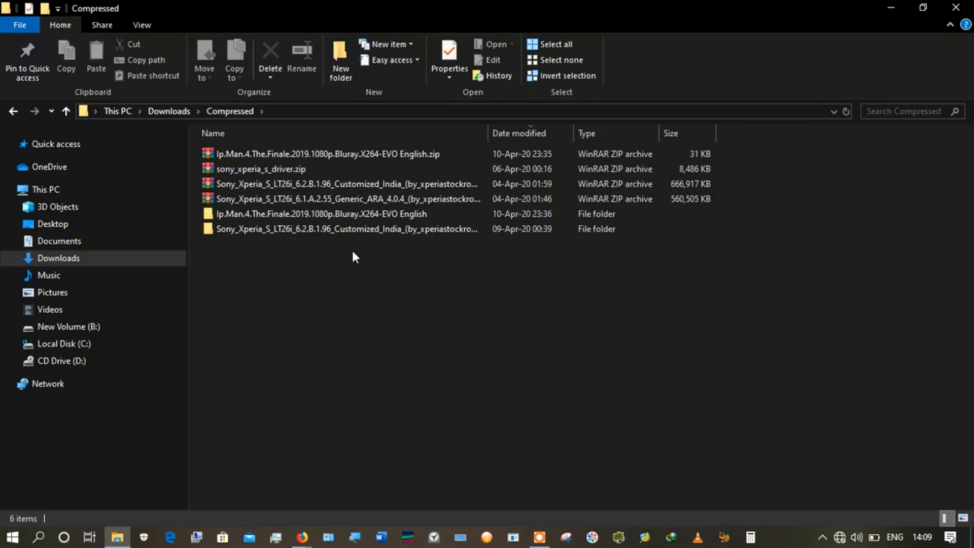
pyautogui.rightClick(358, 200)
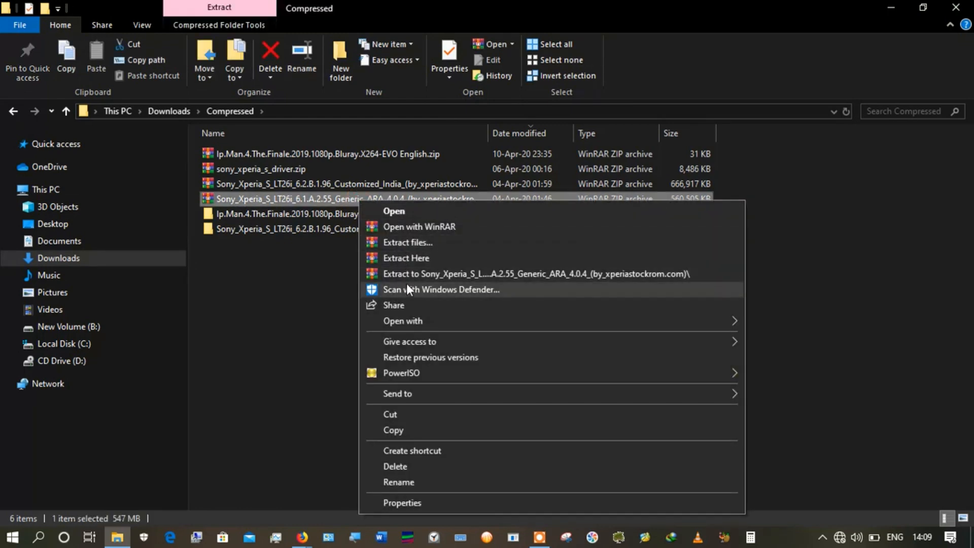
pyautogui.click(418, 273)
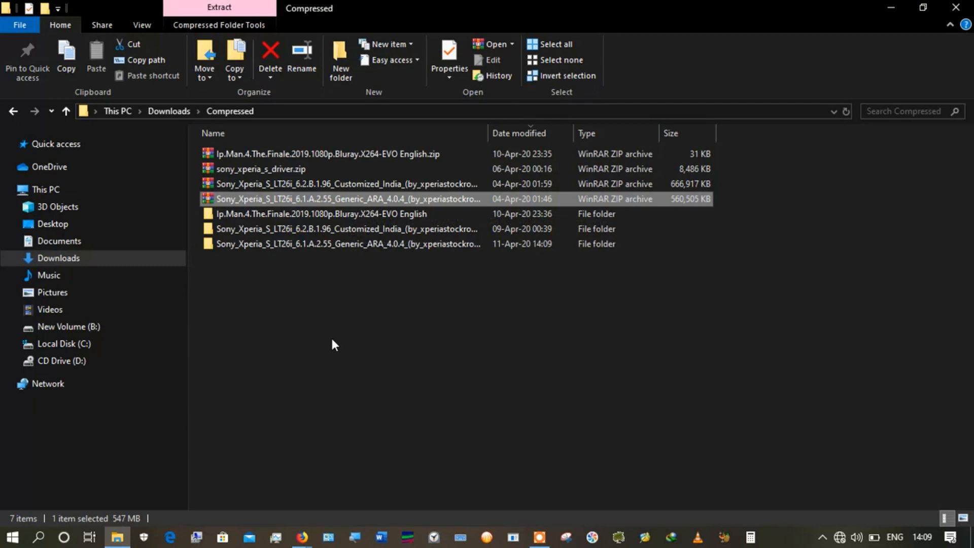
# Step: Open the extracted Sony_Xperia_S_LT26i_6.1.A.2.55_Generic_ARA_4.0.4 folder, check the FTF file in its Firmware subfolder, and go back
pyautogui.rightClick(346, 199)
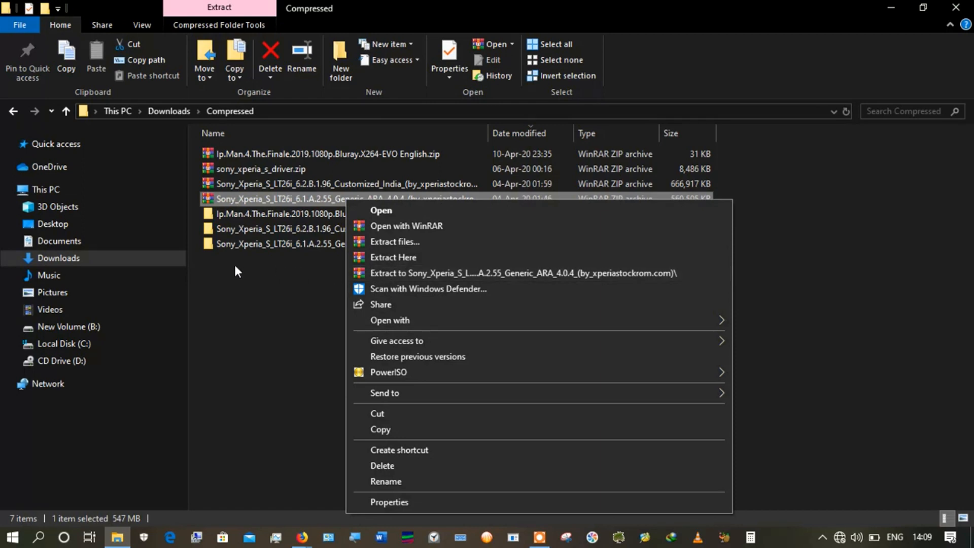
pyautogui.click(282, 297)
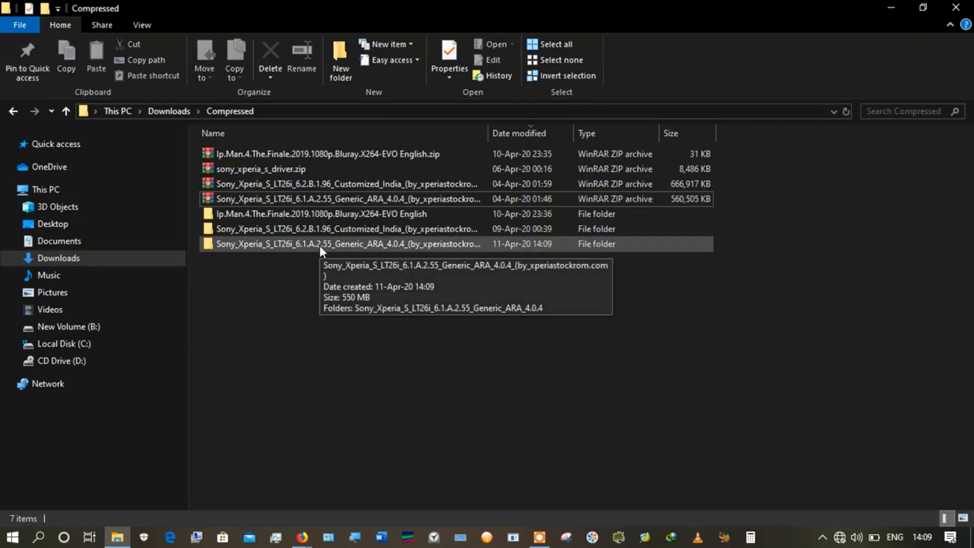
pyautogui.doubleClick(364, 244)
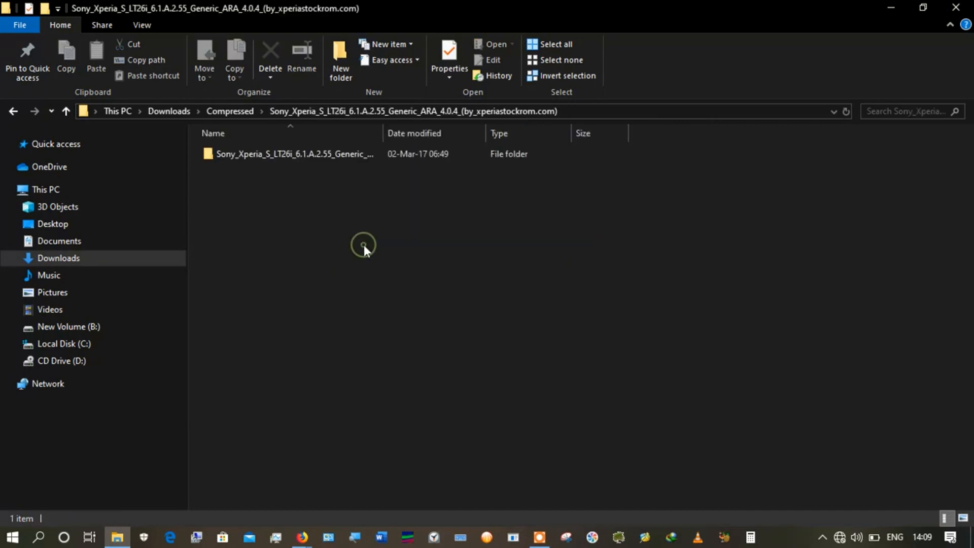
pyautogui.doubleClick(321, 153)
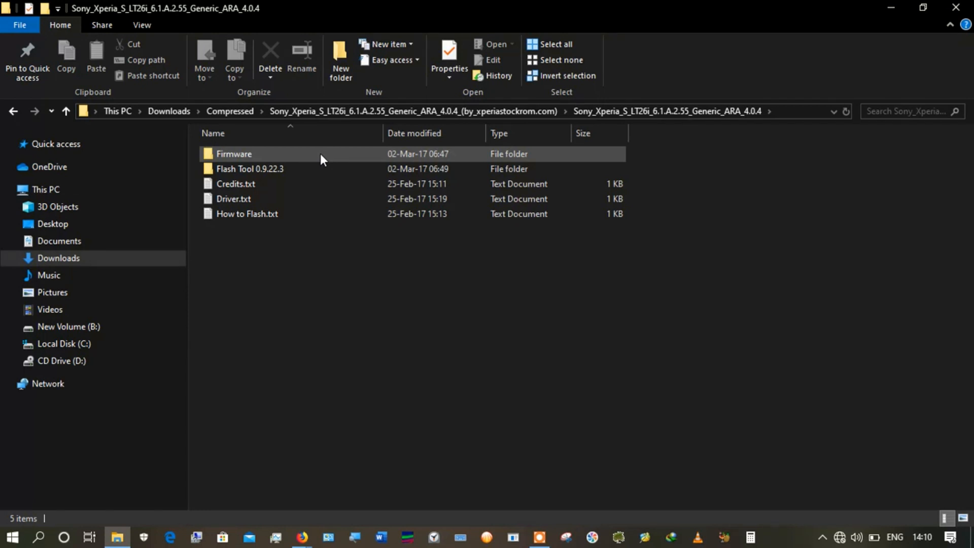
pyautogui.doubleClick(288, 168)
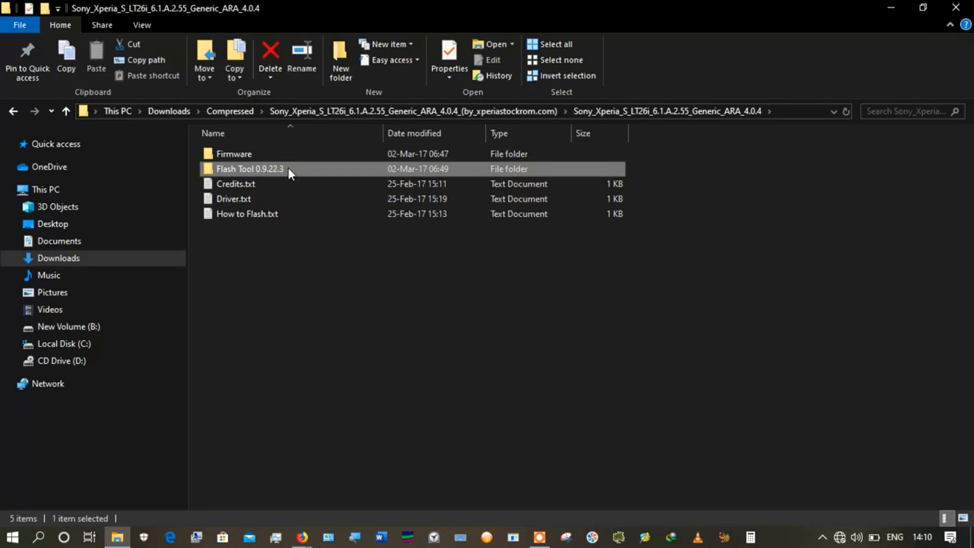
pyautogui.doubleClick(265, 155)
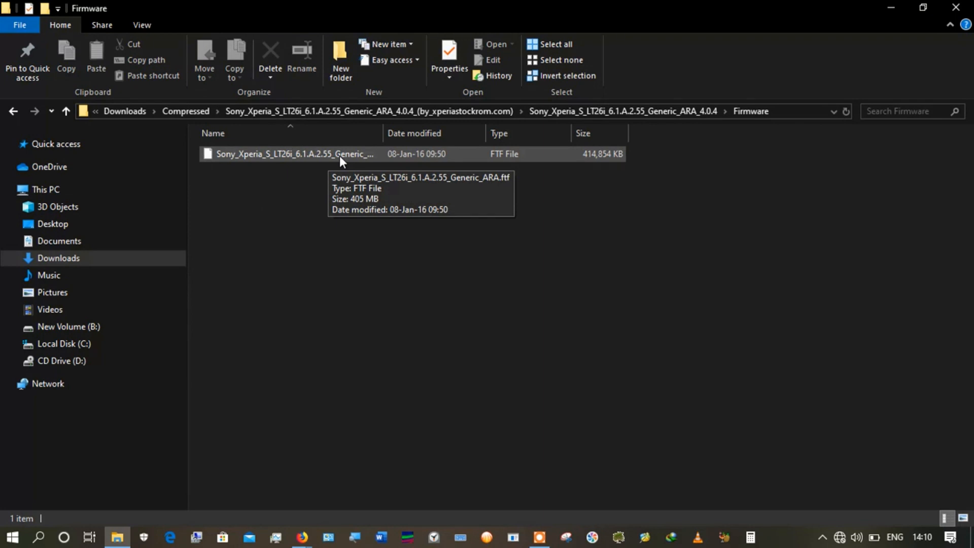
pyautogui.click(13, 110)
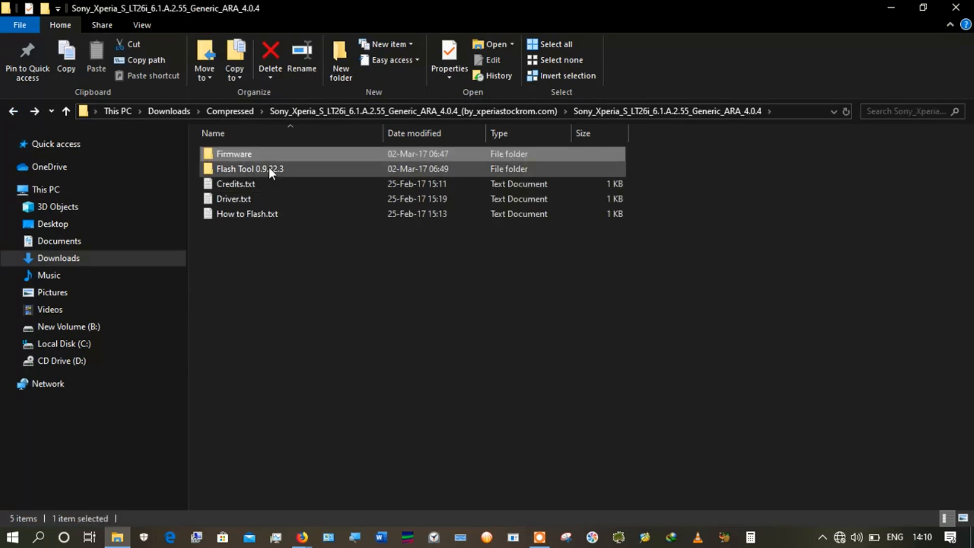
# Step: Check the installer inside the Flash Tool 0.9.22.3 folder and return to the parent folder
pyautogui.click(269, 167)
pyautogui.doubleClick(269, 168)
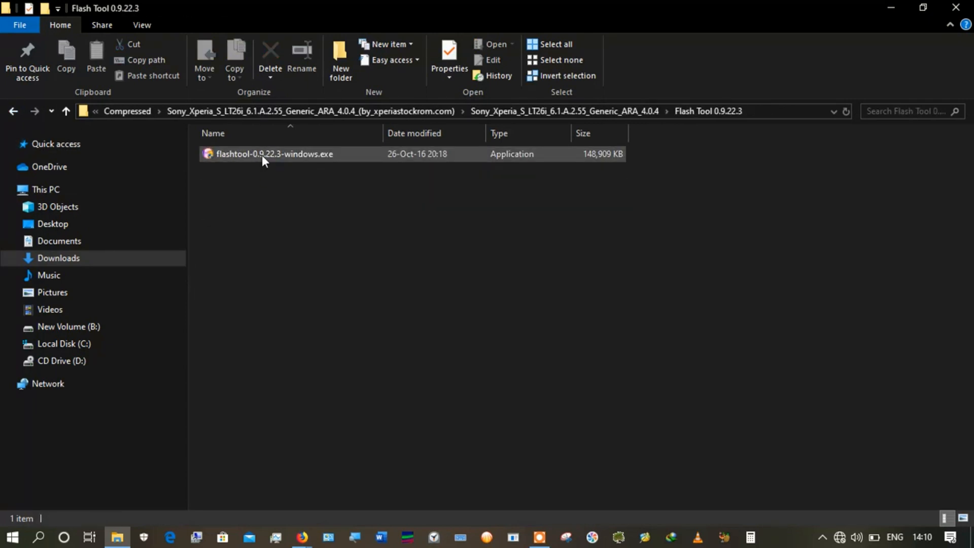
pyautogui.click(262, 154)
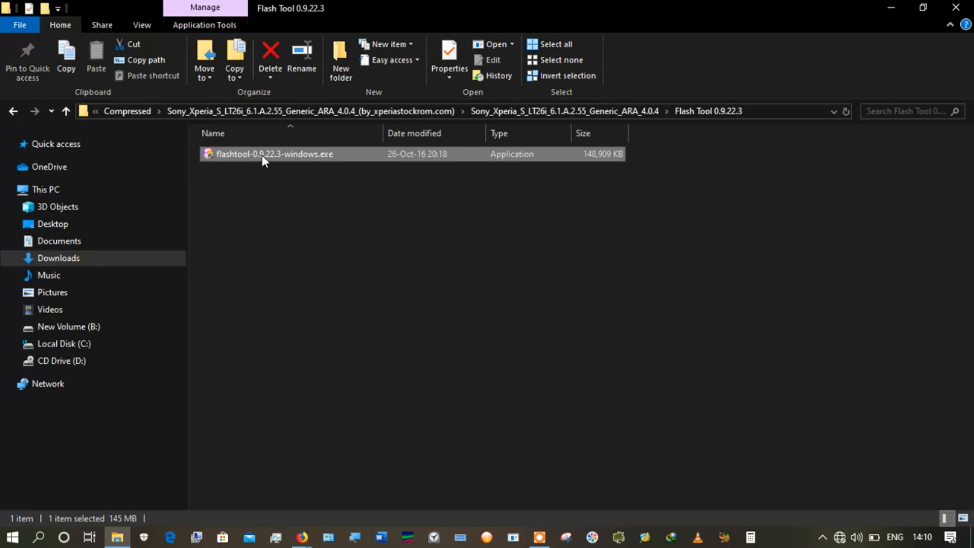
pyautogui.click(13, 111)
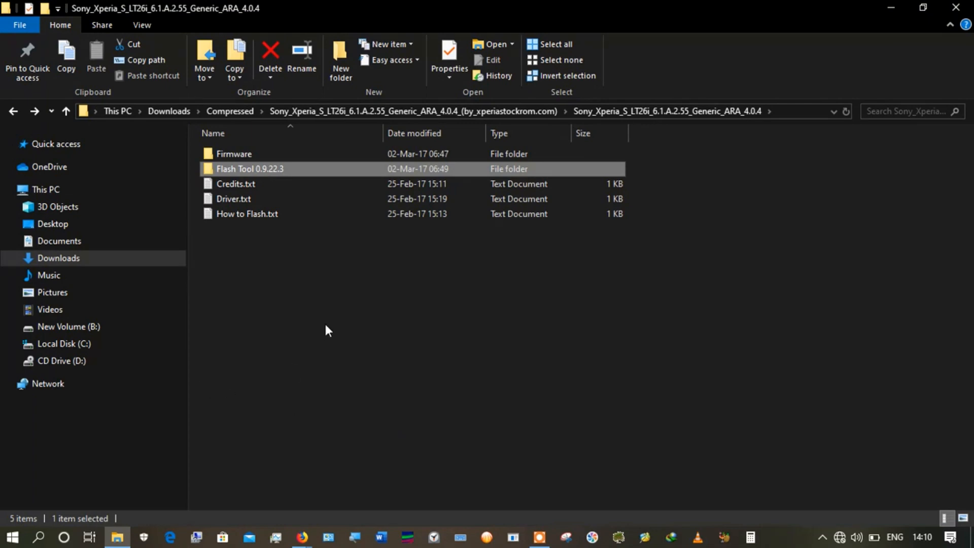
# Step: Launch Flashtool-drivers.exe from the drivers subfolder of the Flashtool folder on Local Disk (C:)
pyautogui.click(116, 190)
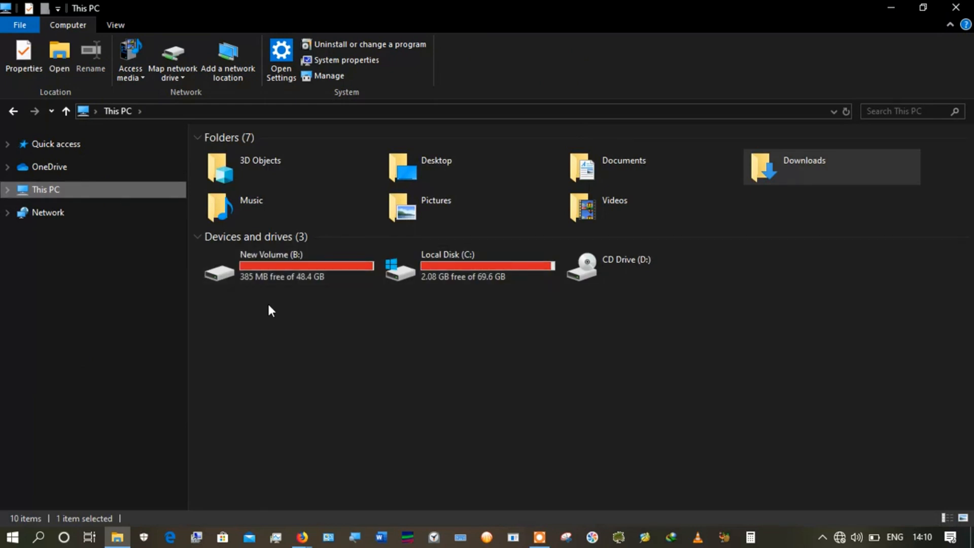
pyautogui.doubleClick(470, 264)
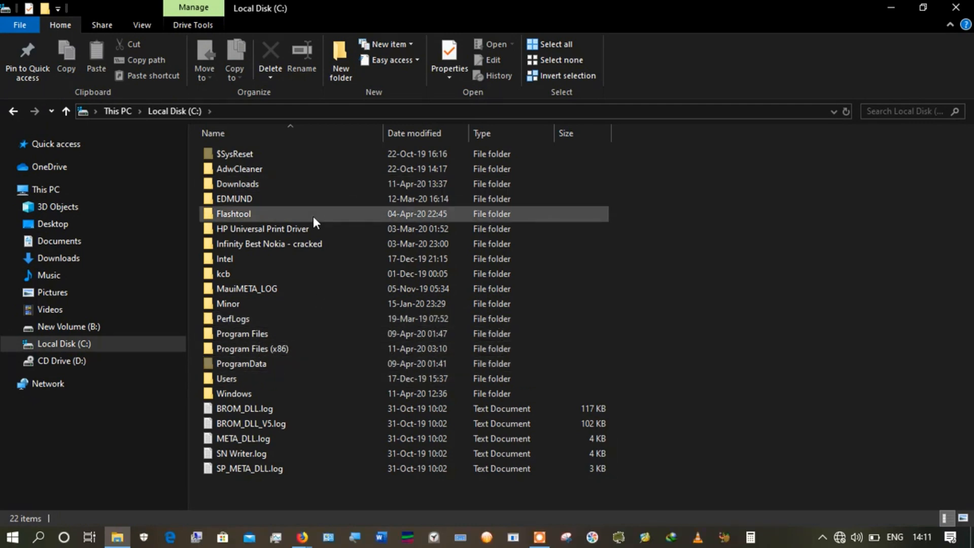
pyautogui.moveTo(312, 216)
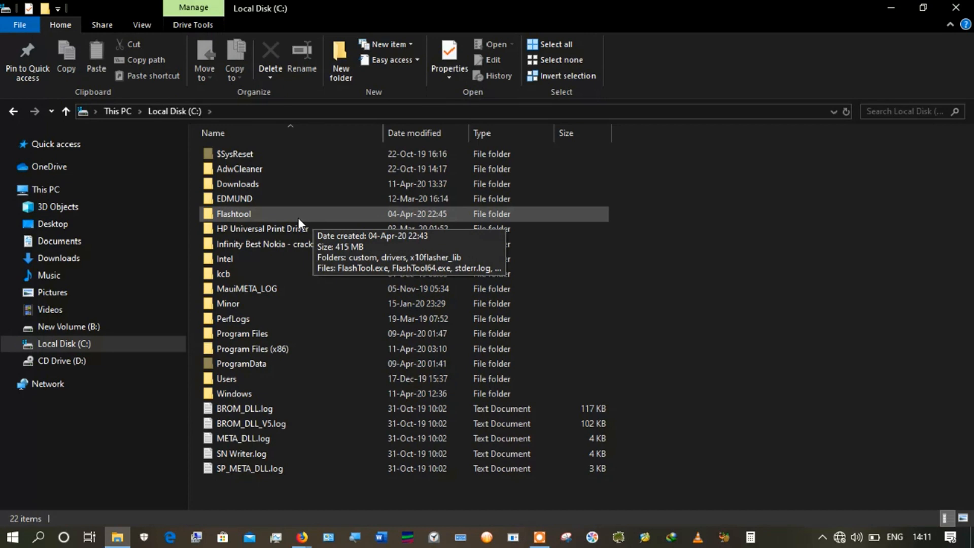
pyautogui.doubleClick(299, 215)
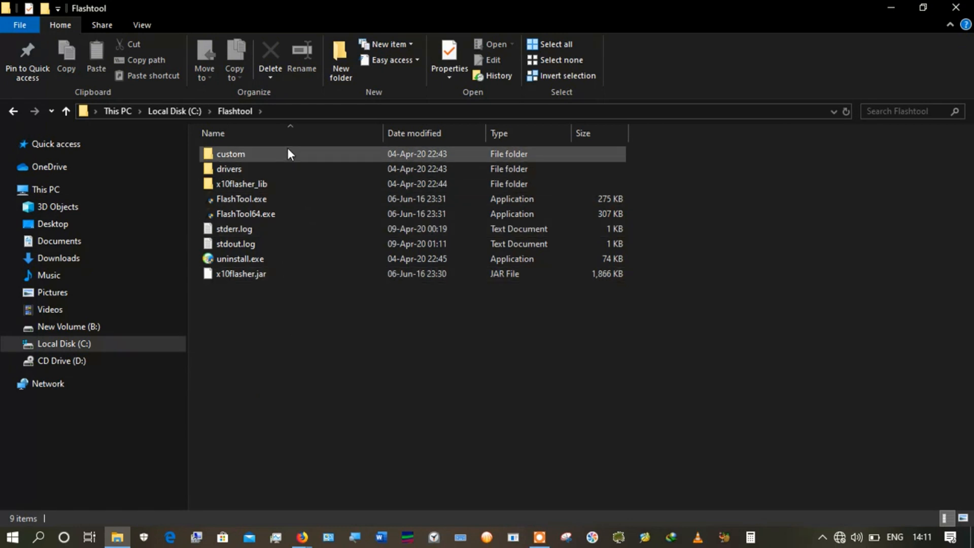
pyautogui.doubleClick(269, 168)
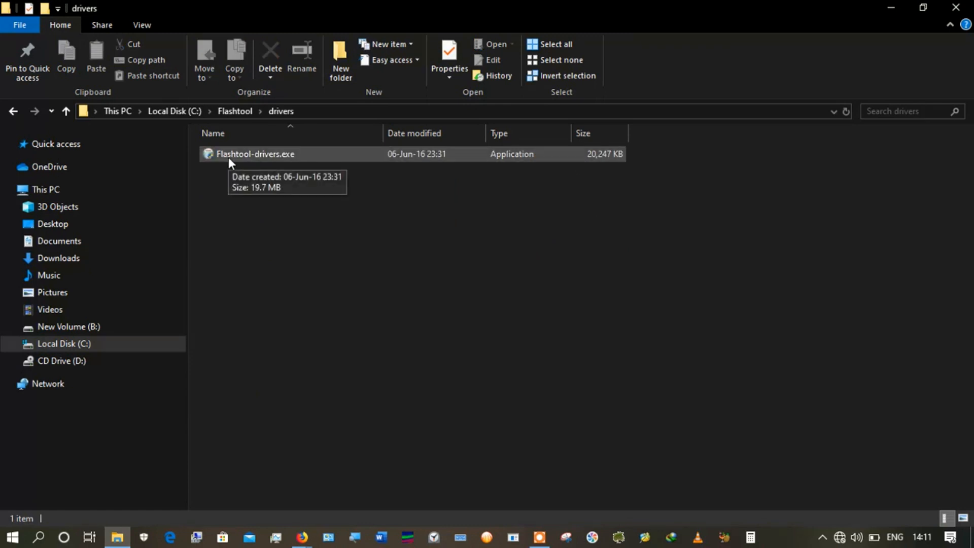
pyautogui.doubleClick(255, 154)
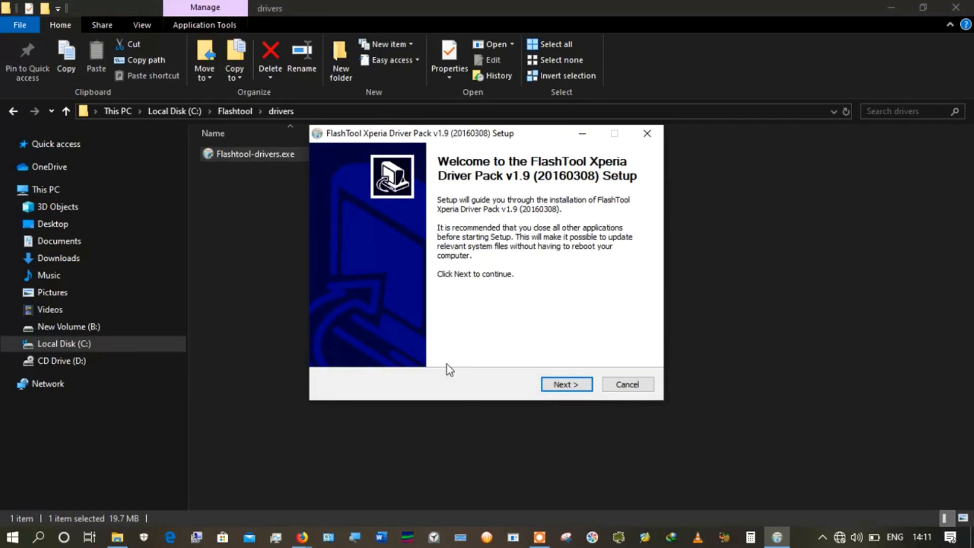
# Step: Proceed to the setup's component selection and include Flashmode Drivers, Fastboot Drivers and the first Common drivers entry
pyautogui.click(561, 385)
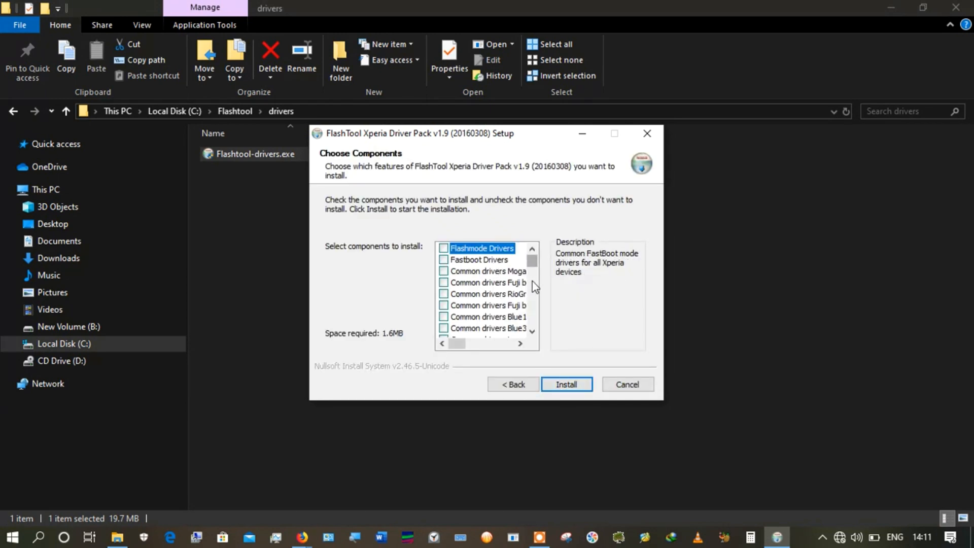
pyautogui.click(444, 248)
pyautogui.click(444, 259)
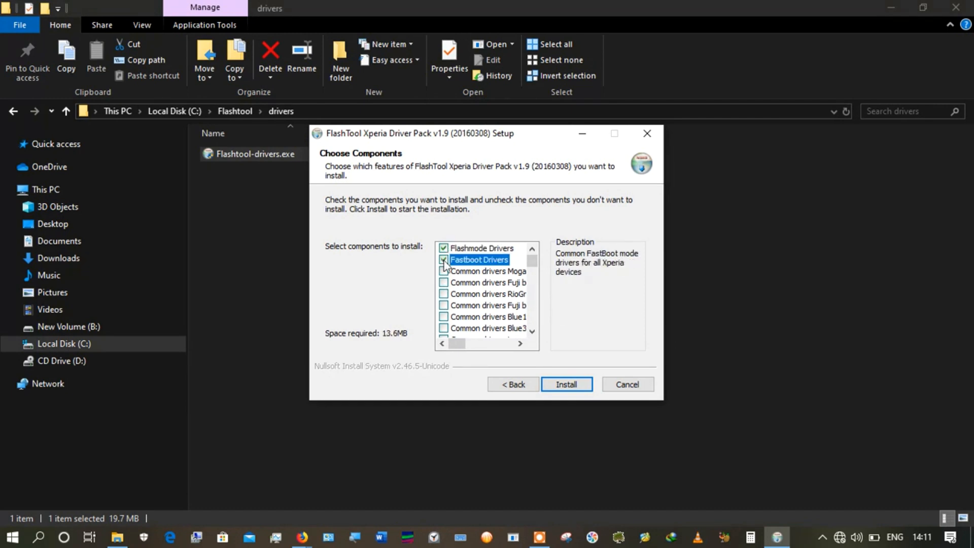
pyautogui.click(444, 271)
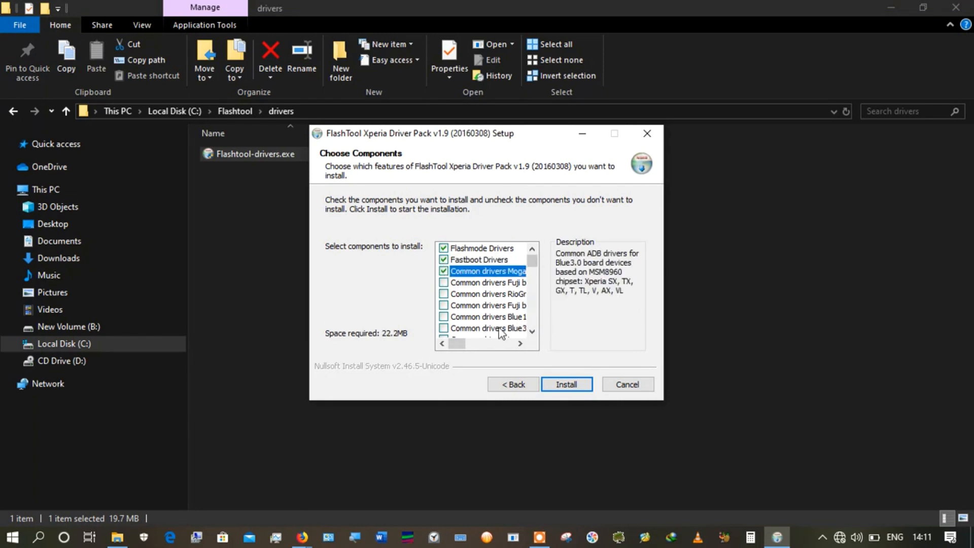
# Step: Look through the installable components for the Xperia S drivers, and quit the driver pack setup without installing
pyautogui.scroll(-3, 532, 319)
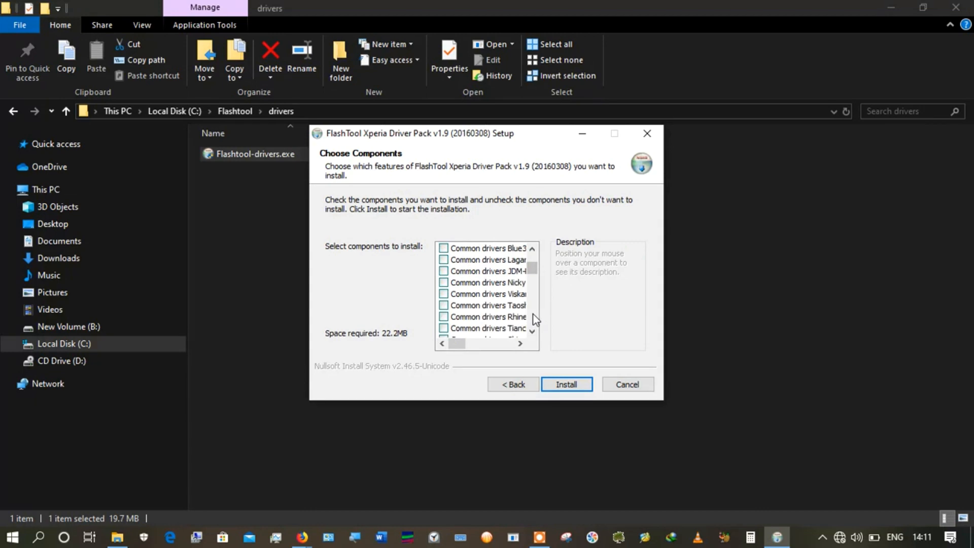
pyautogui.scroll(-5, 536, 319)
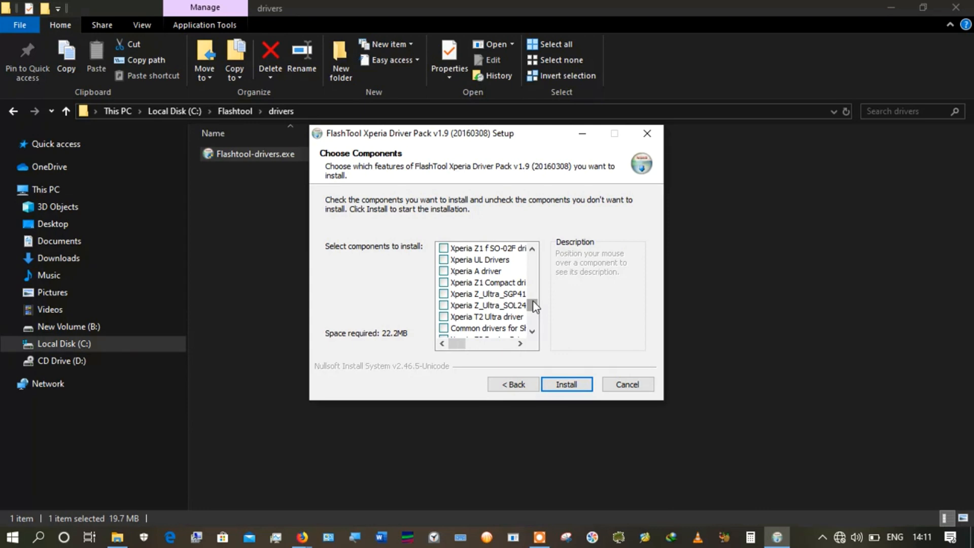
pyautogui.scroll(2, 531, 287)
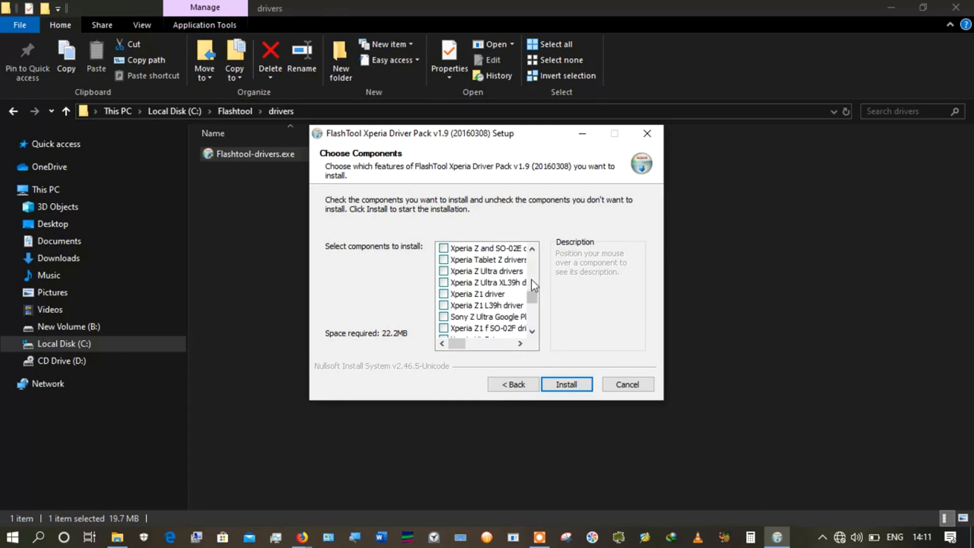
pyautogui.scroll(2, 532, 278)
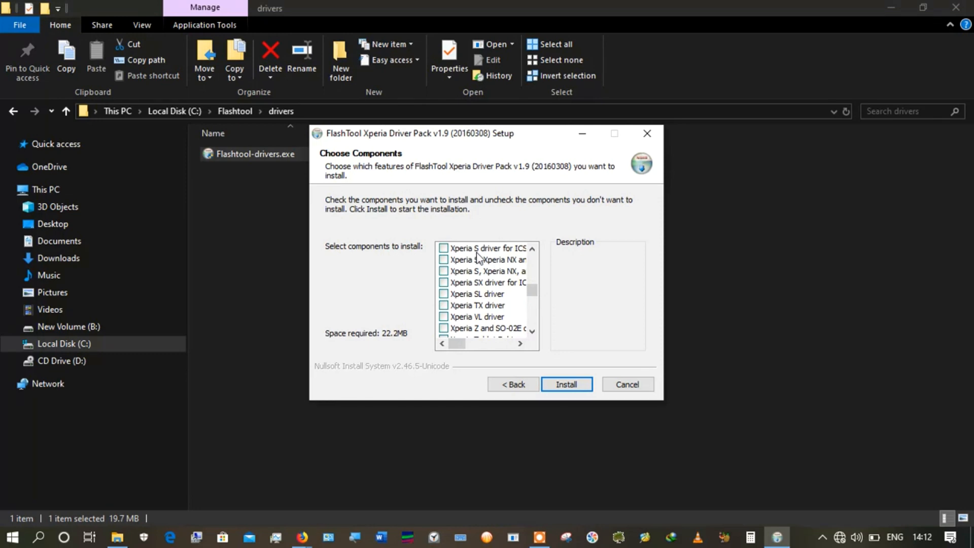
pyautogui.click(533, 264)
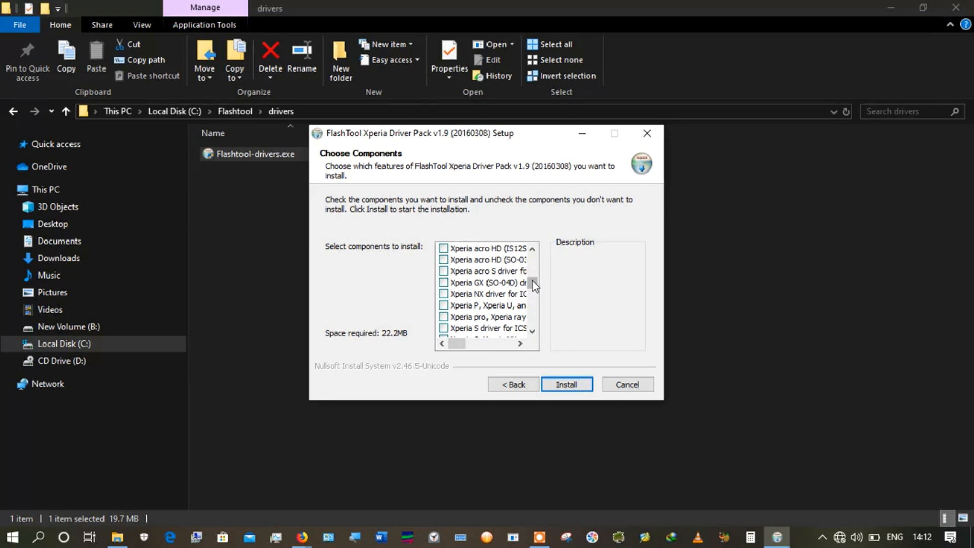
pyautogui.moveTo(534, 284); pyautogui.dragTo(533, 259)
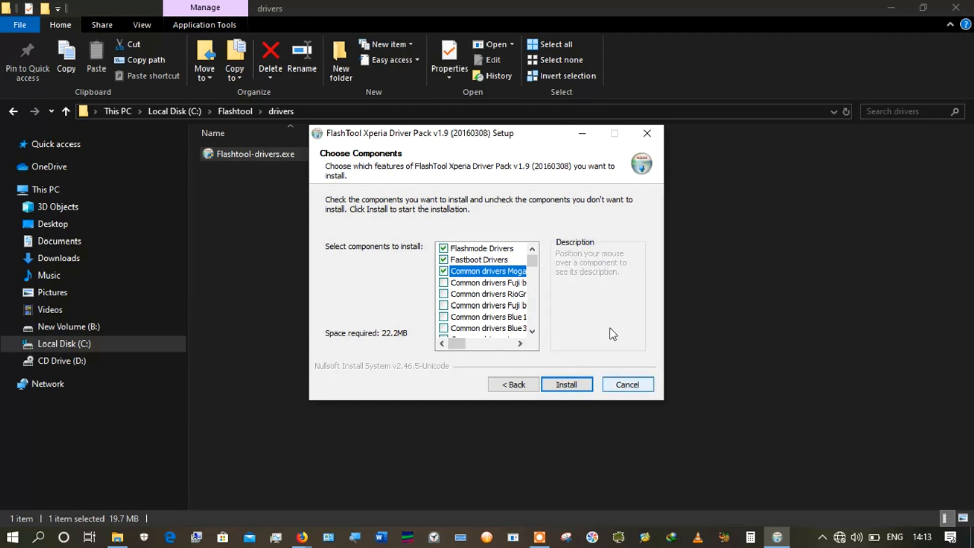
pyautogui.click(647, 133)
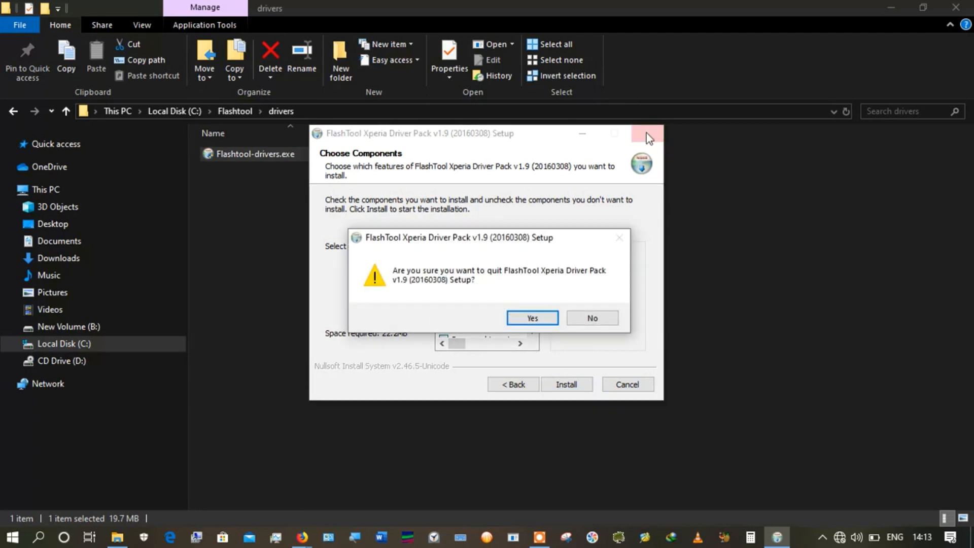
pyautogui.click(528, 319)
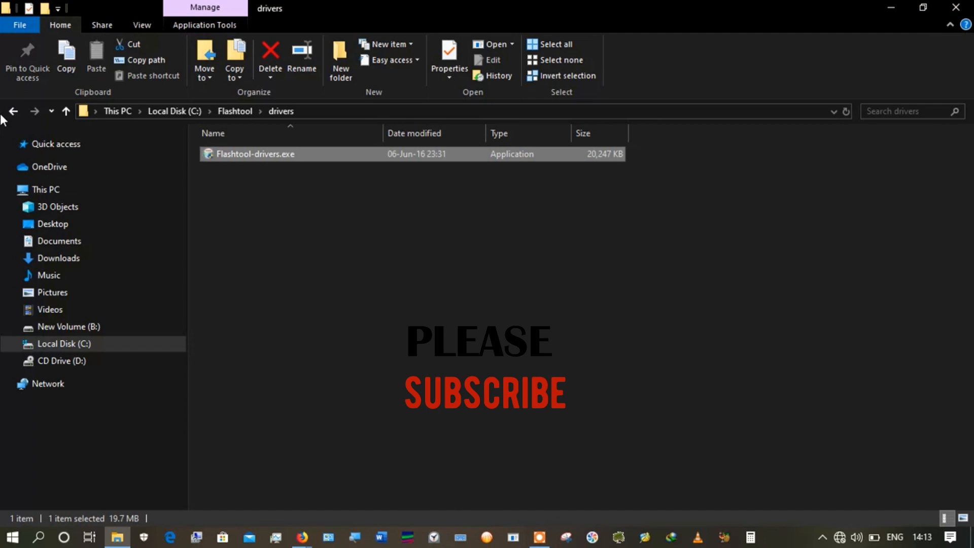
# Step: Minimize the drivers folder window and launch the 64-bit version of the flasher, Flashtool64
pyautogui.click(891, 9)
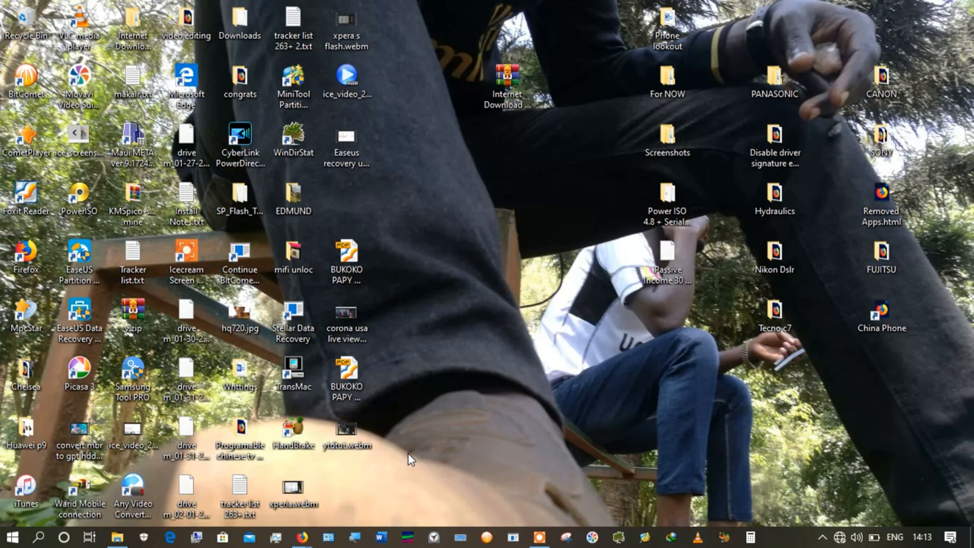
pyautogui.press('super')
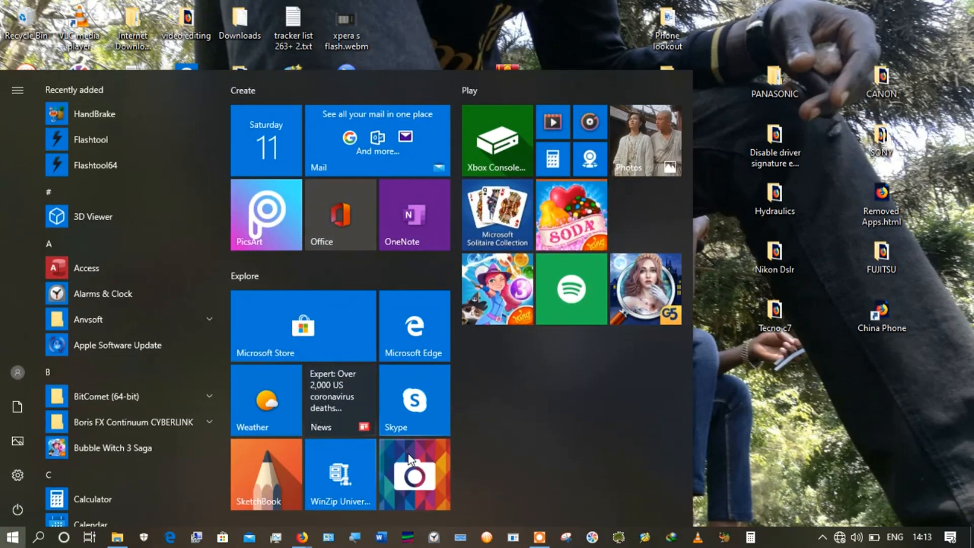
pyautogui.click(6, 541)
pyautogui.click(7, 540)
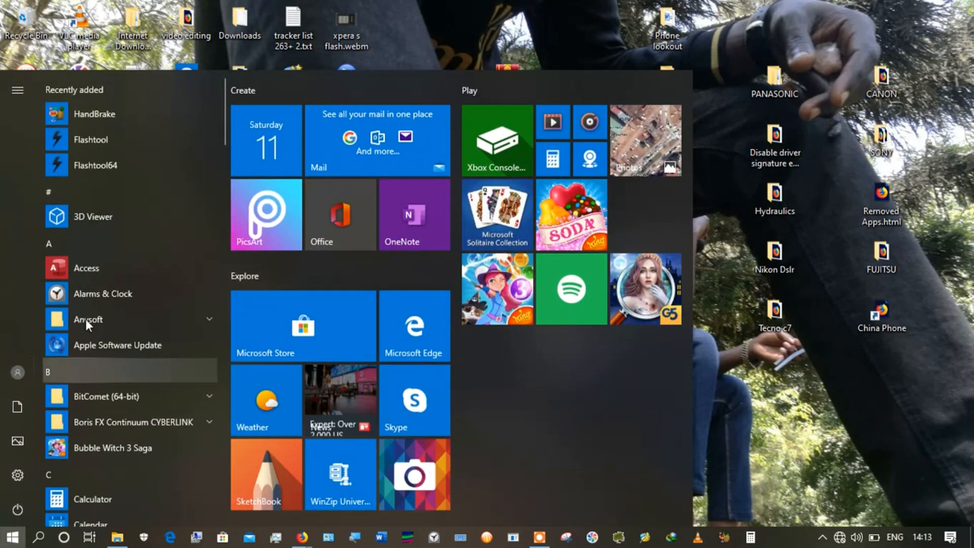
pyautogui.click(133, 165)
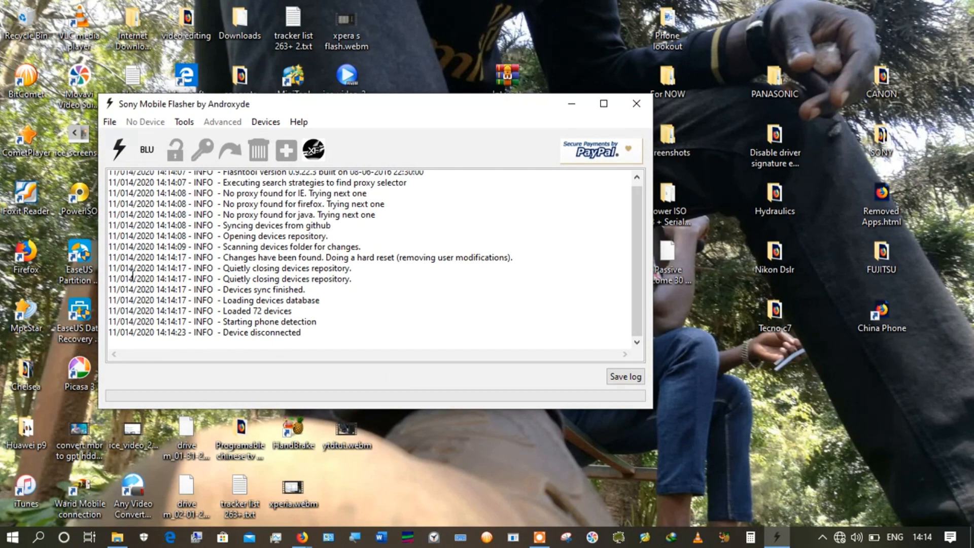
# Step: Start a Flashmode flash and set the source folder to Firmware inside the downloaded Sony_Xperia_S_LT26i_6.1.A.2.55_Generic_ARA_4.0.4 folder
pyautogui.click(121, 157)
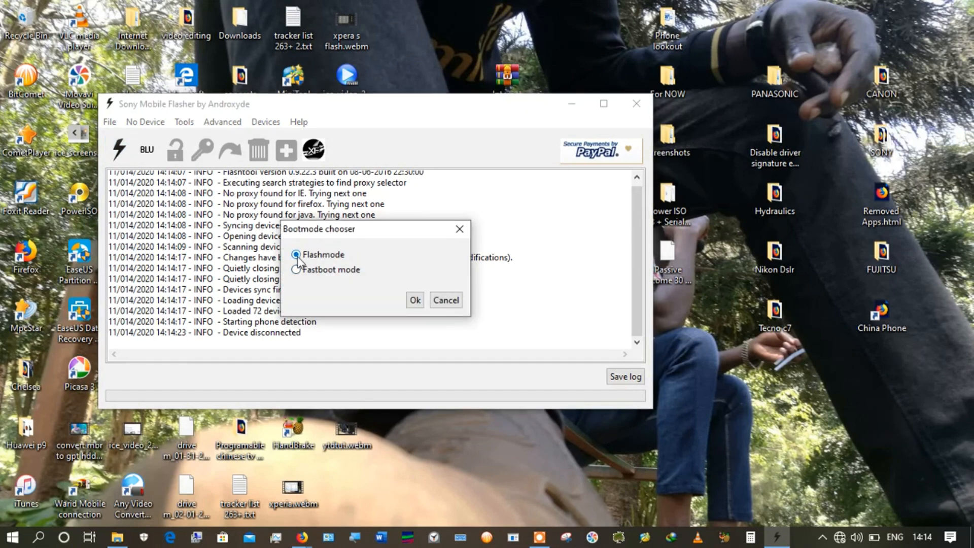
pyautogui.click(417, 301)
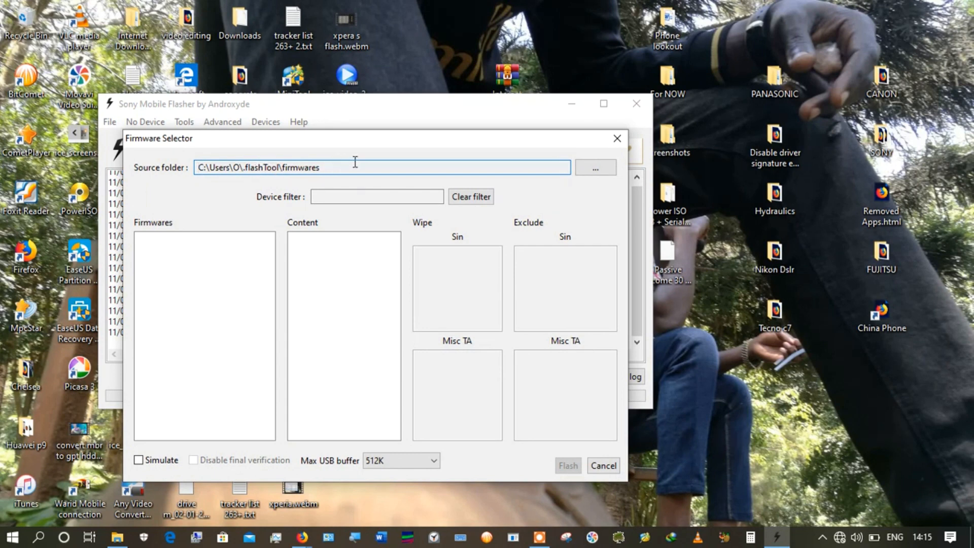
pyautogui.click(592, 172)
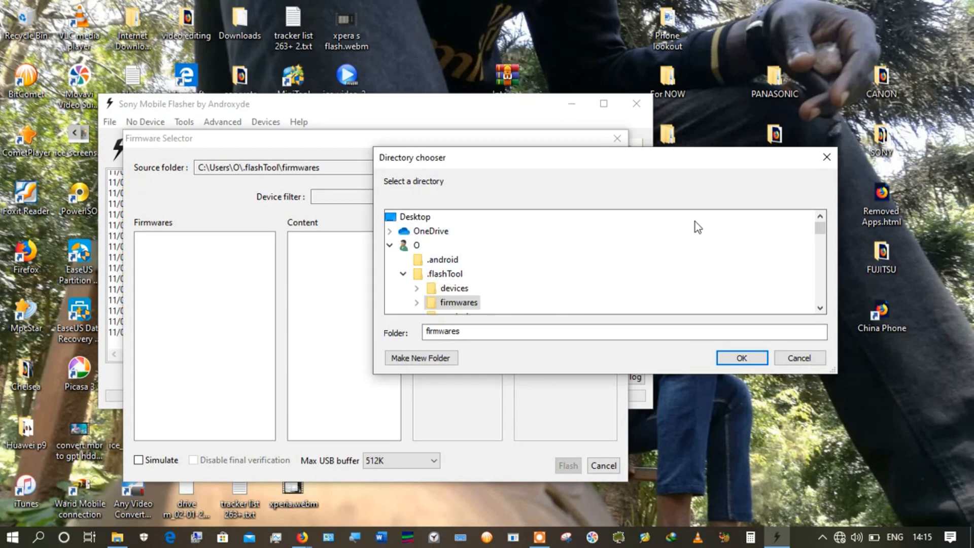
pyautogui.scroll(-7, 819, 285)
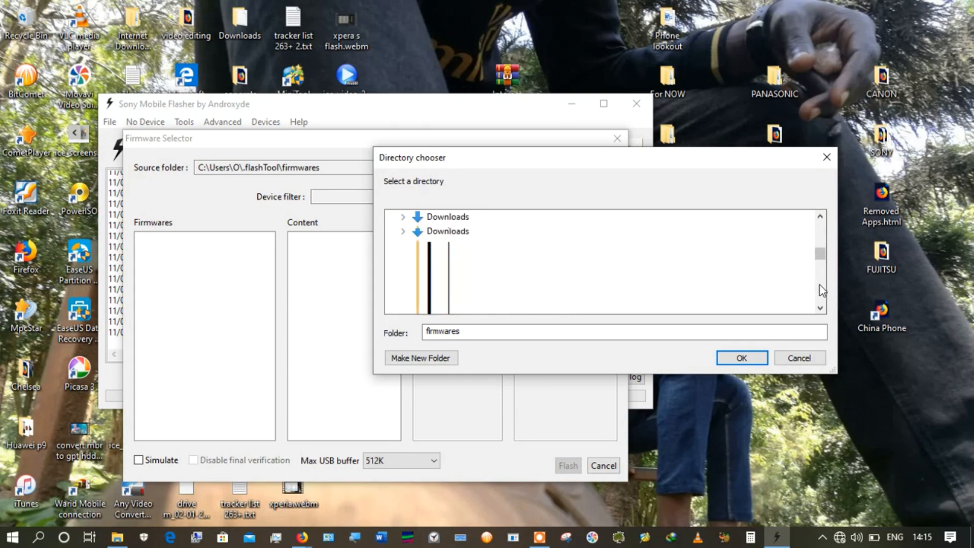
pyautogui.doubleClick(449, 218)
pyautogui.doubleClick(459, 231)
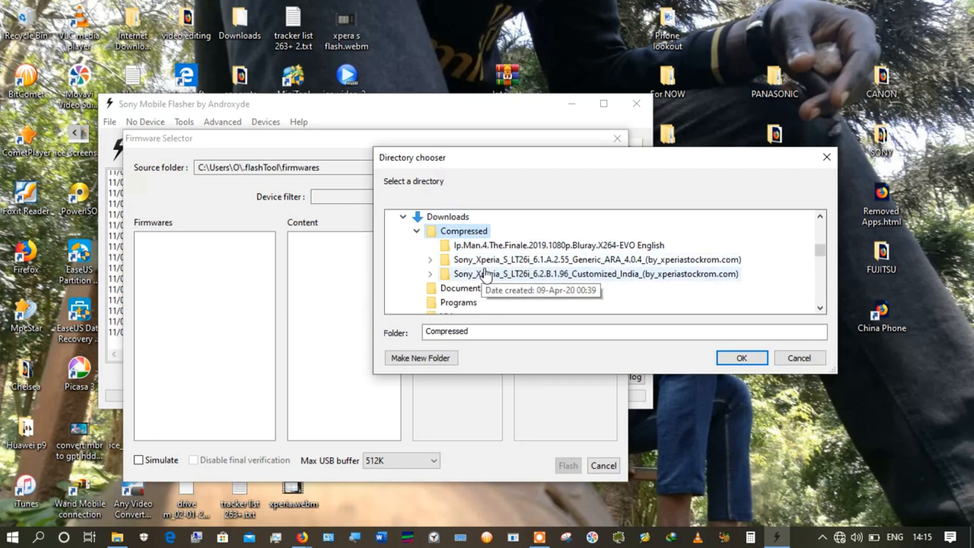
pyautogui.doubleClick(459, 259)
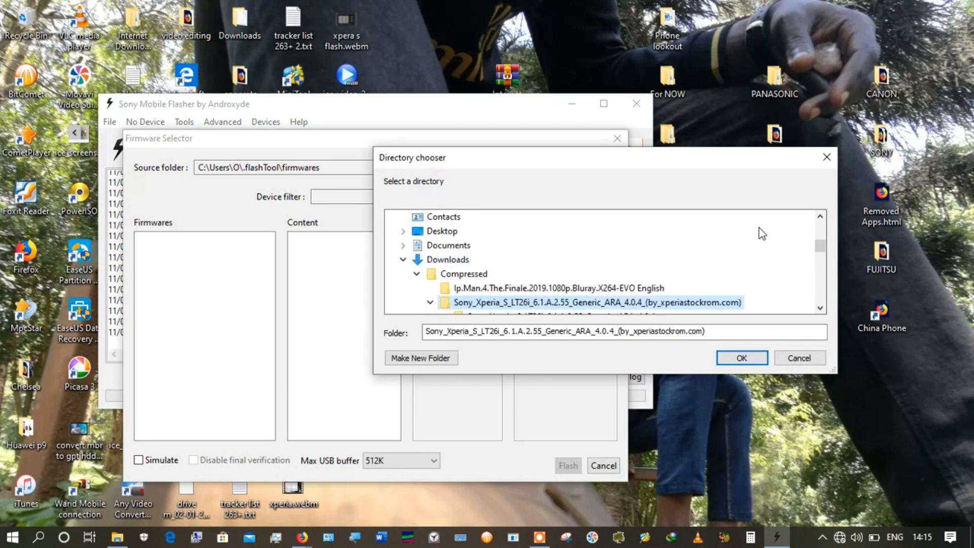
pyautogui.moveTo(819, 247); pyautogui.dragTo(822, 253)
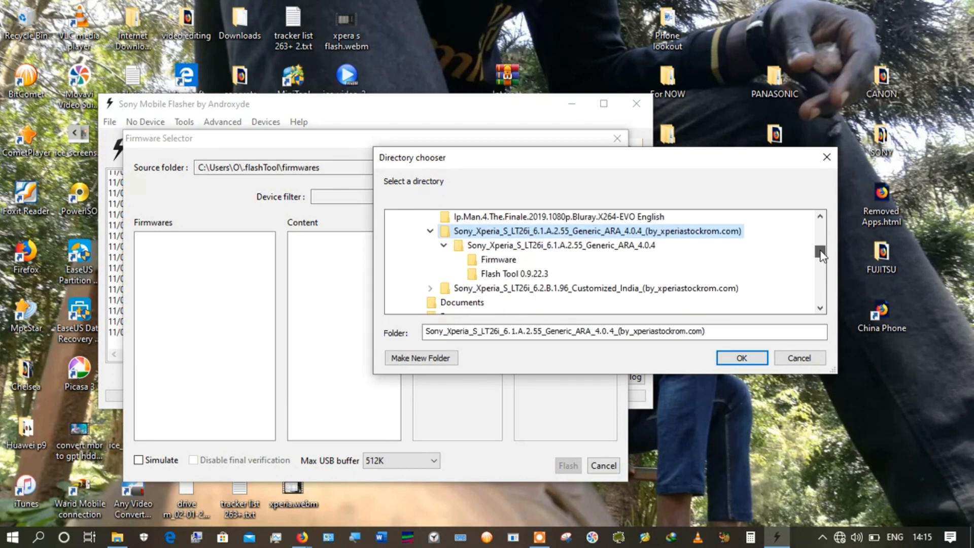
pyautogui.click(480, 261)
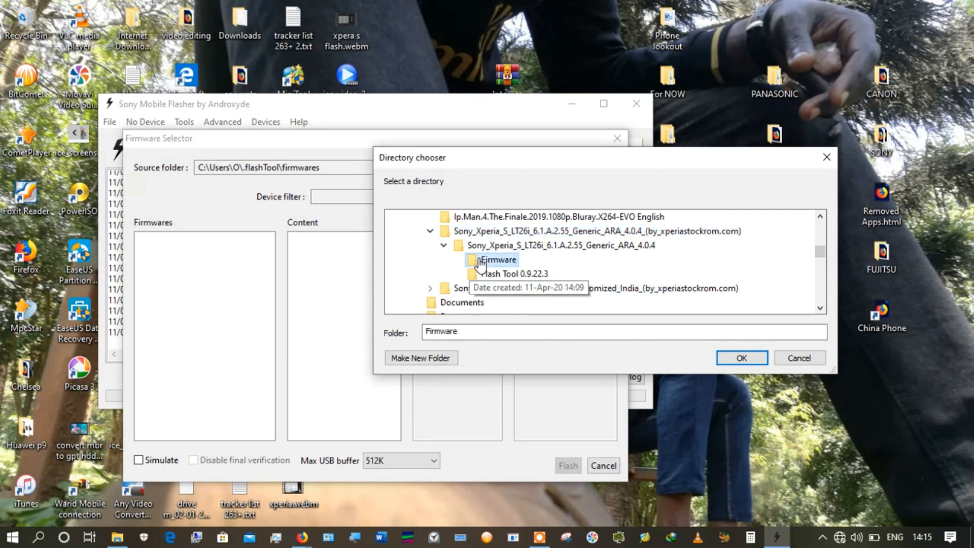
pyautogui.click(725, 356)
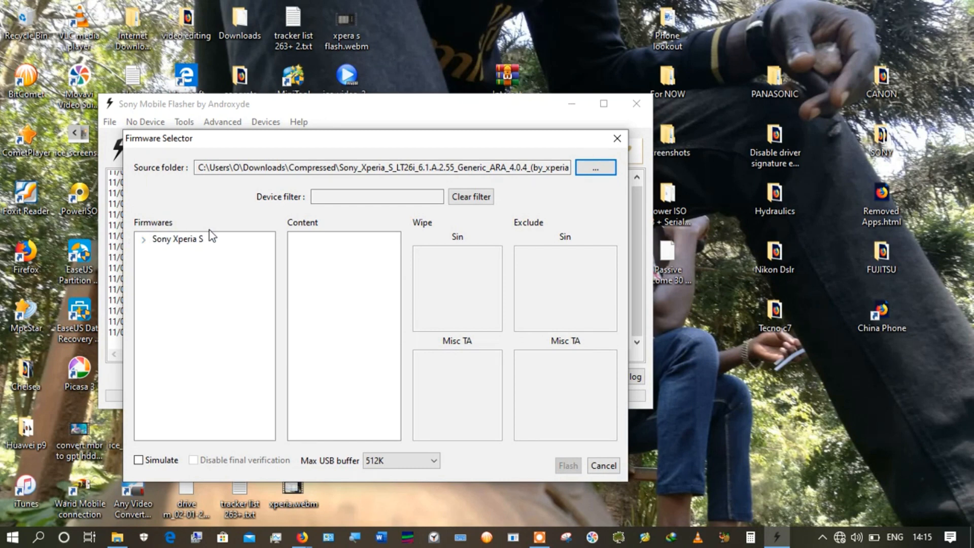
# Step: Select firmware release 6.1.A.2.55 under Sony Xperia S, LT26i, ARA-1257-7770
pyautogui.click(157, 242)
pyautogui.click(144, 241)
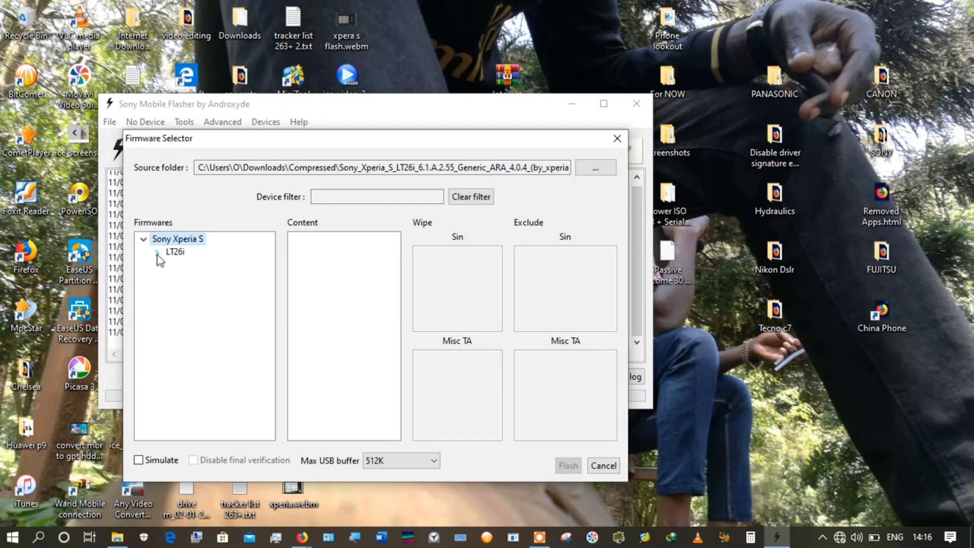
pyautogui.click(157, 254)
pyautogui.click(168, 267)
pyautogui.click(208, 279)
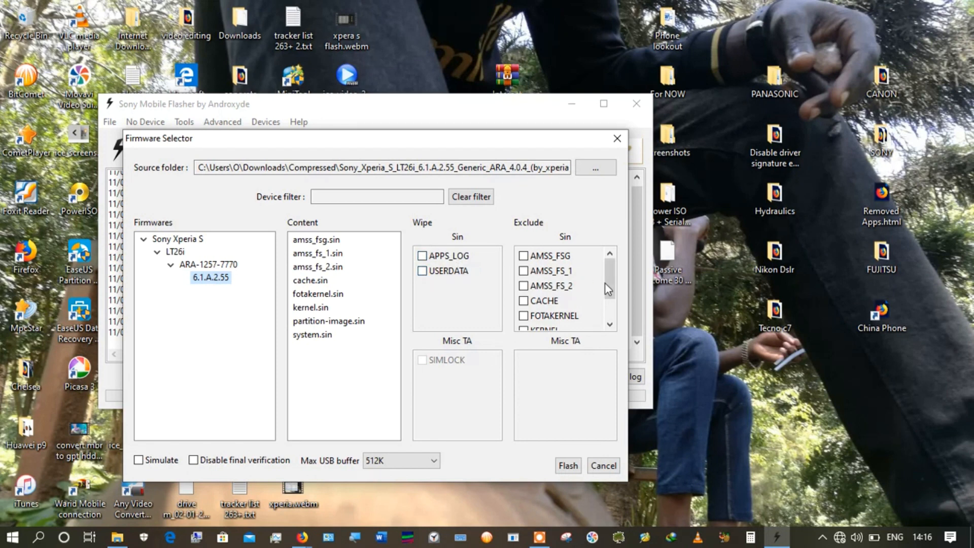
# Step: Exclude SYSTEM, PARTITION, KERNEL, FOTAKERNEL, CACHE, AMSS_FS_2, AMSS_FS_1 and AMSS_FSG from the flash
pyautogui.moveTo(610, 282)
pyautogui.mouseDown()
pyautogui.moveTo(610, 318)
pyautogui.moveTo(607, 273)
pyautogui.mouseUp()
pyautogui.moveTo(612, 294); pyautogui.dragTo(594, 317)
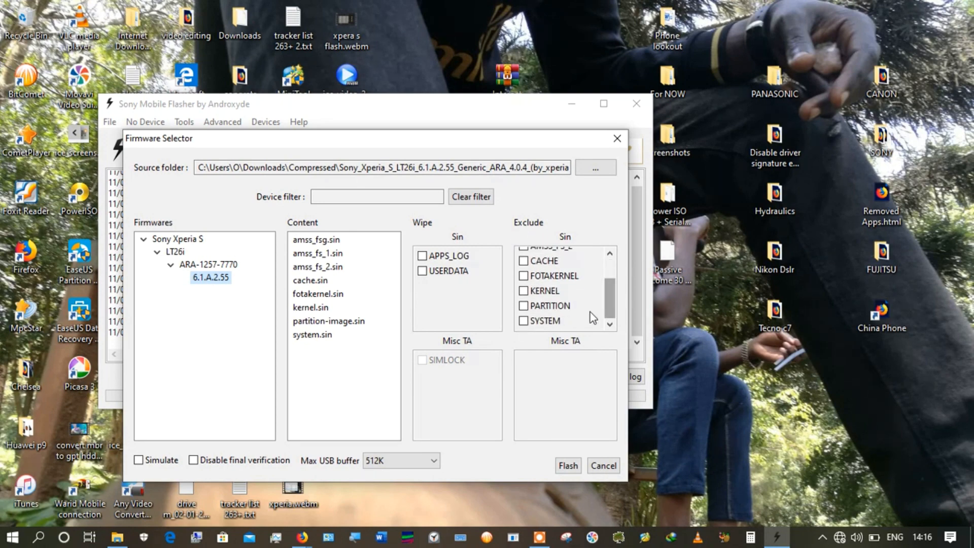
pyautogui.click(523, 322)
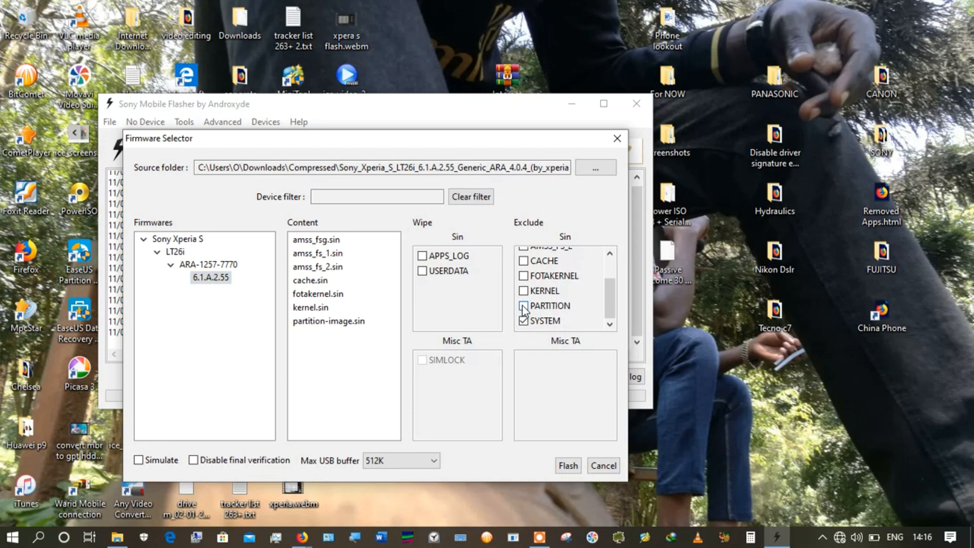
pyautogui.click(524, 306)
pyautogui.click(524, 291)
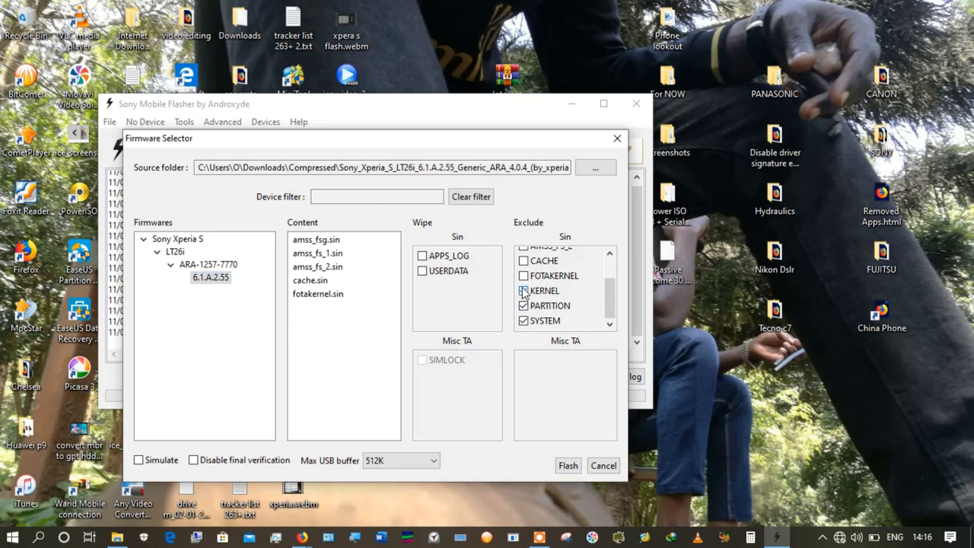
pyautogui.click(524, 276)
pyautogui.click(524, 261)
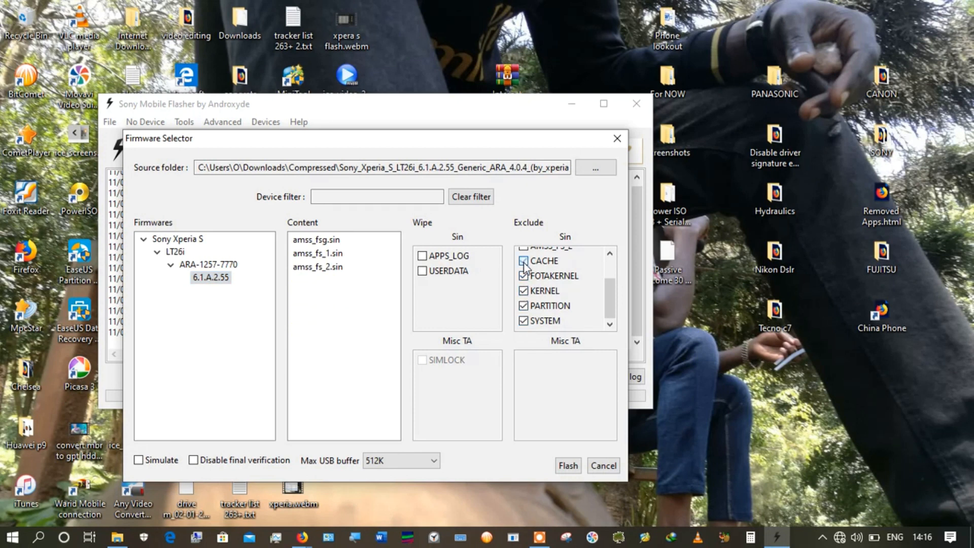
pyautogui.moveTo(609, 293); pyautogui.dragTo(605, 266)
pyautogui.click(523, 286)
pyautogui.click(523, 271)
pyautogui.click(523, 256)
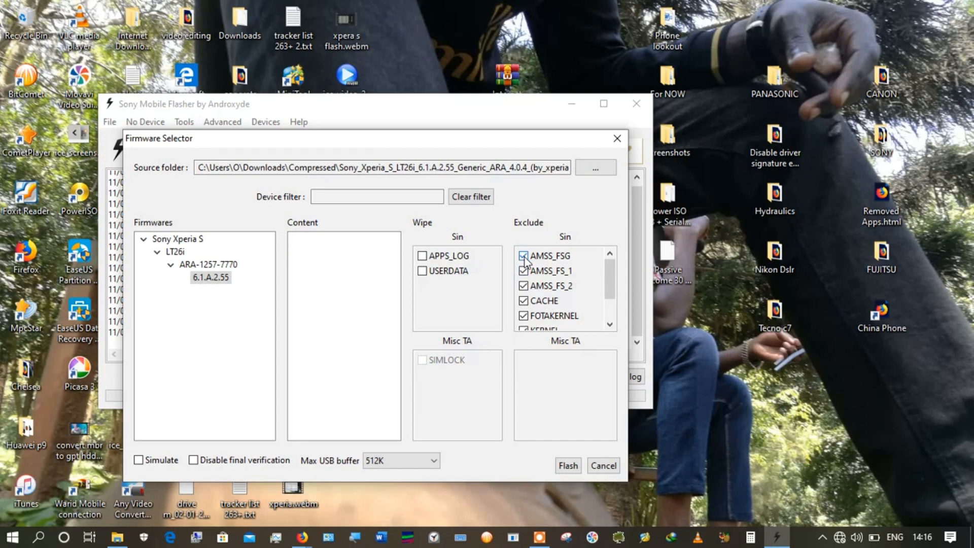
# Step: Clear all the Sin exclusions, from AMSS_FSG through SYSTEM, and start flashing the selected firmware
pyautogui.click(524, 256)
pyautogui.click(524, 271)
pyautogui.click(523, 286)
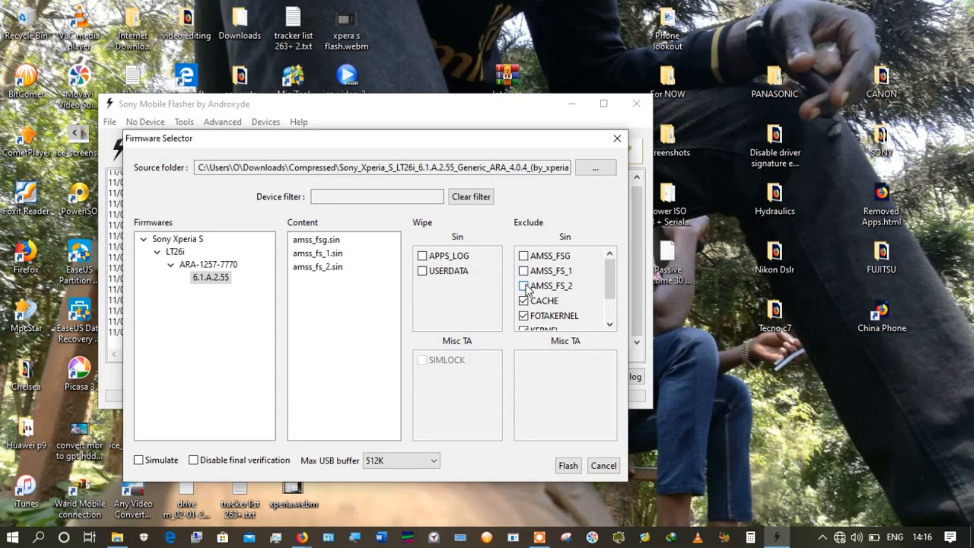
pyautogui.click(523, 301)
pyautogui.click(523, 316)
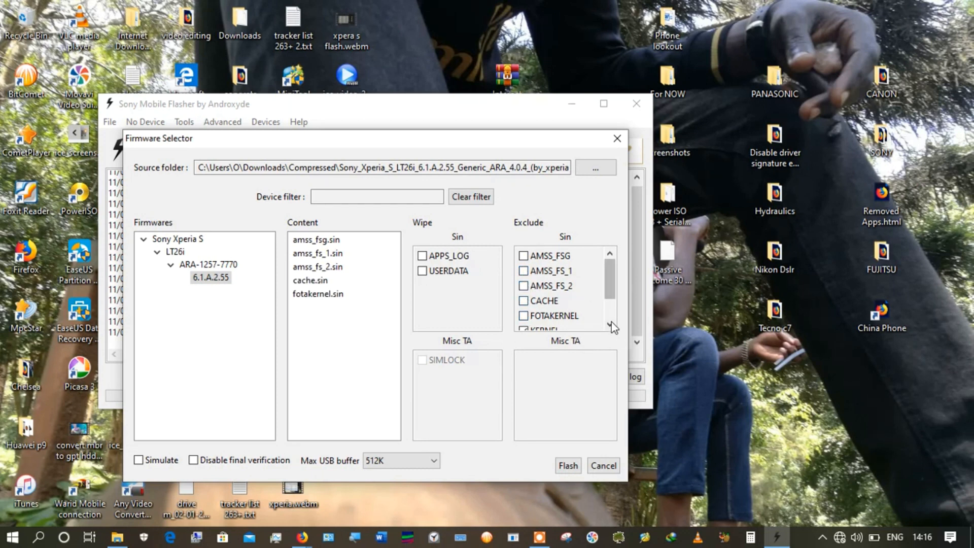
pyautogui.scroll(-1, 612, 302)
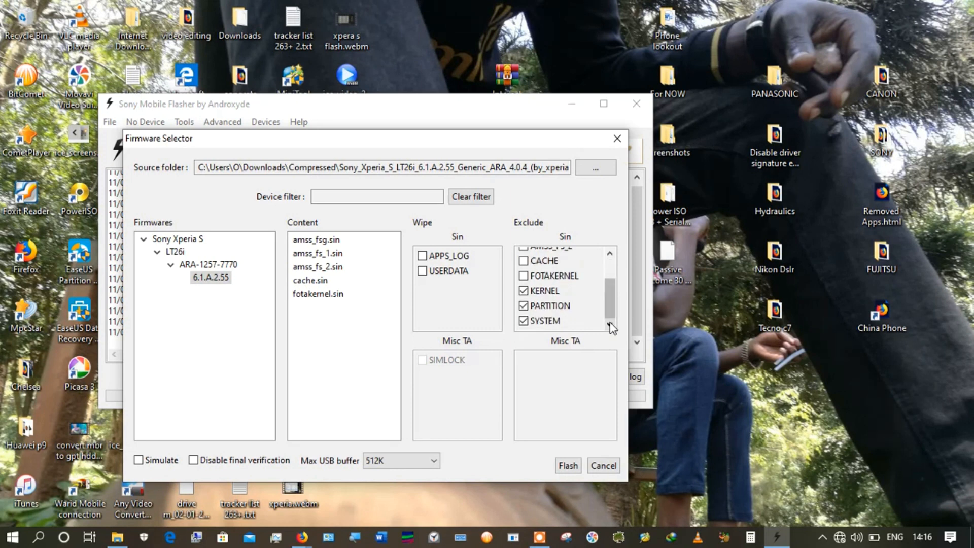
pyautogui.click(523, 305)
pyautogui.click(523, 291)
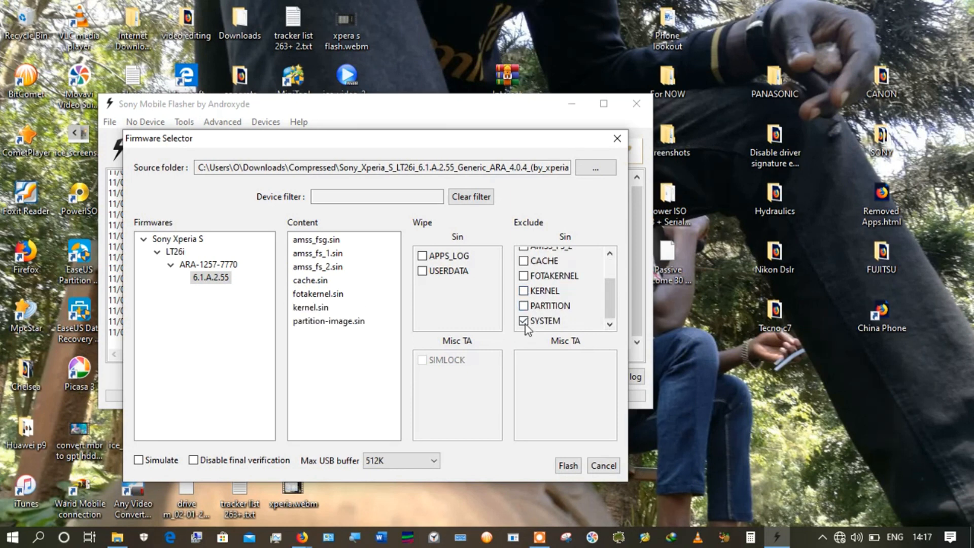
pyautogui.click(524, 322)
pyautogui.click(568, 465)
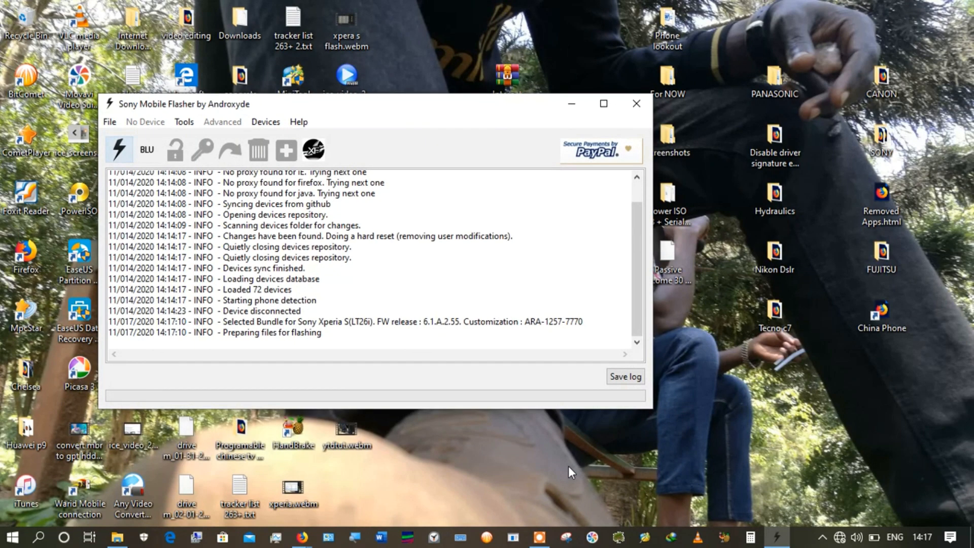